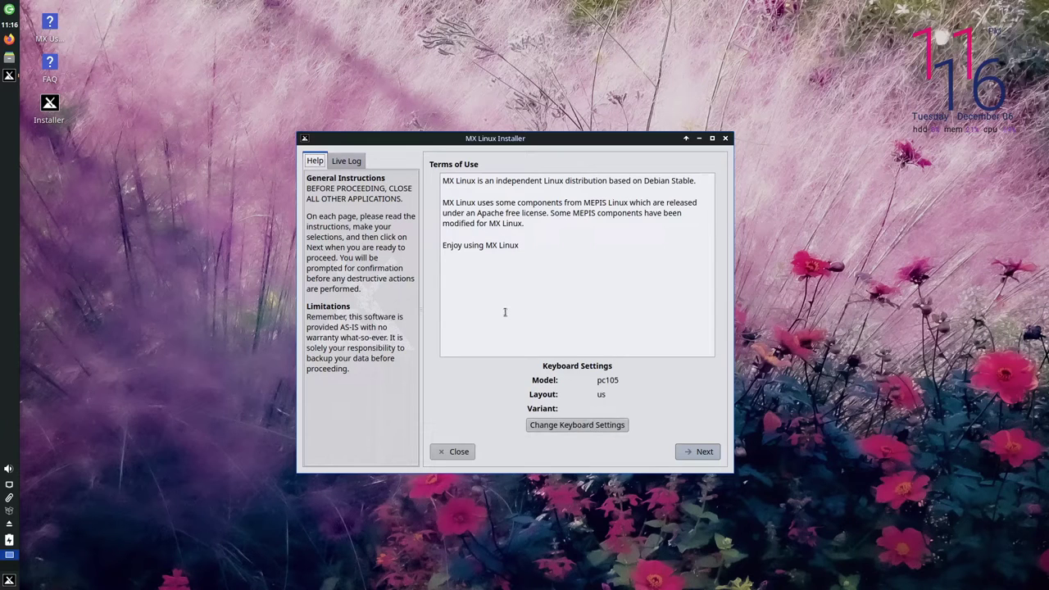
Step: Get past the terms and choose a regular install using the entire sda disk
left_click(705, 451)
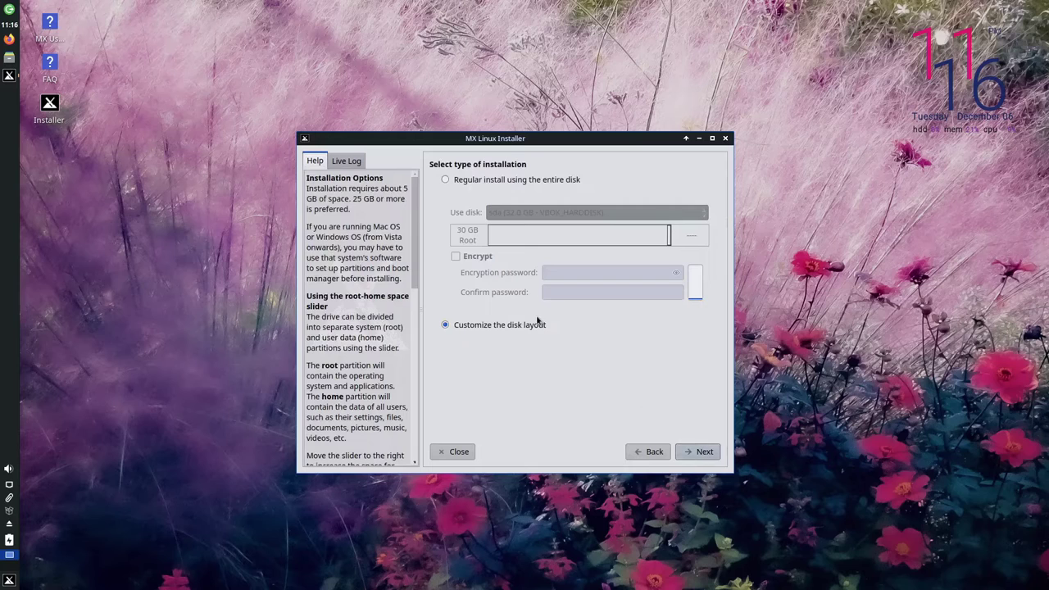
left_click(506, 182)
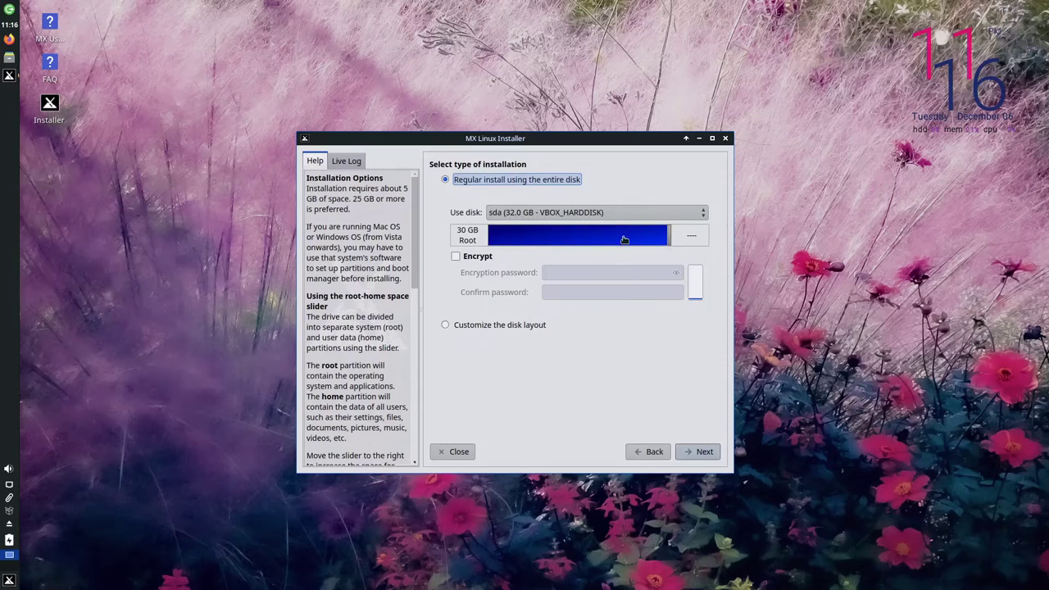
left_click(690, 456)
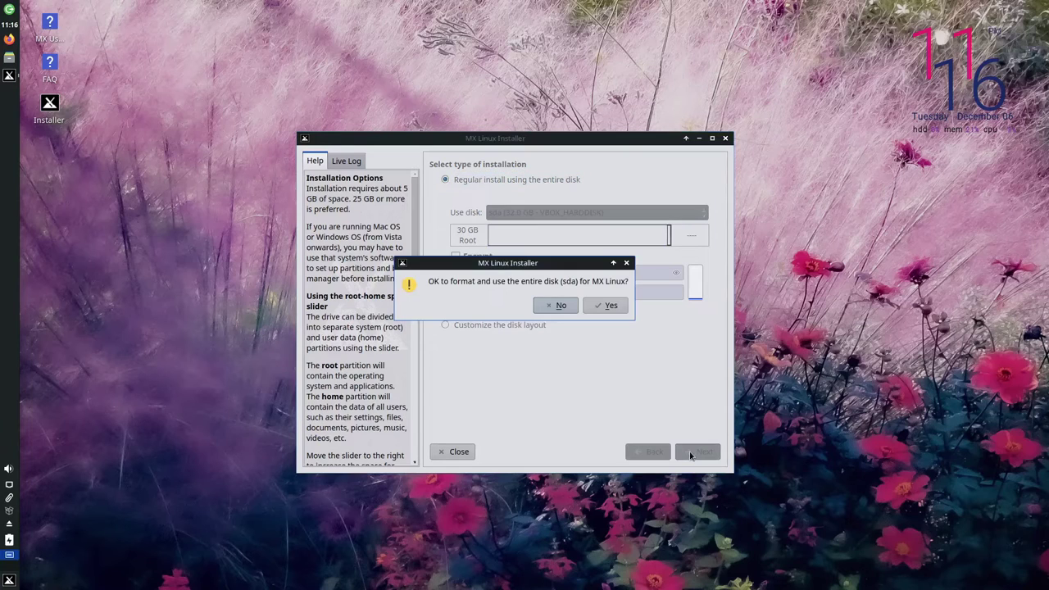
Step: Approve formatting sda, rename the computer to mxvirt, and turn off the SaMBa server
left_click(604, 306)
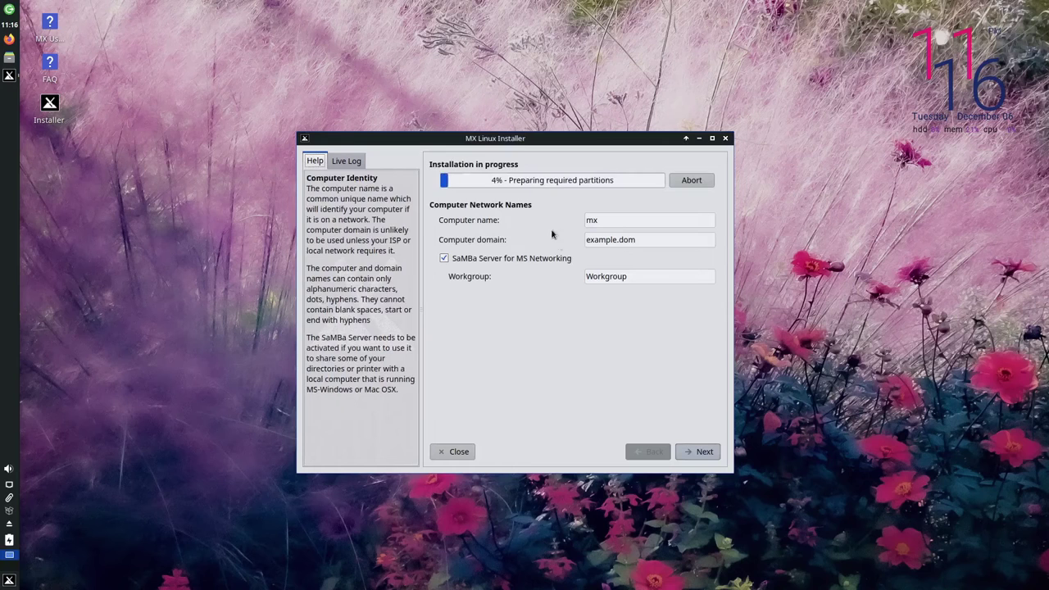
key("BackSpace")
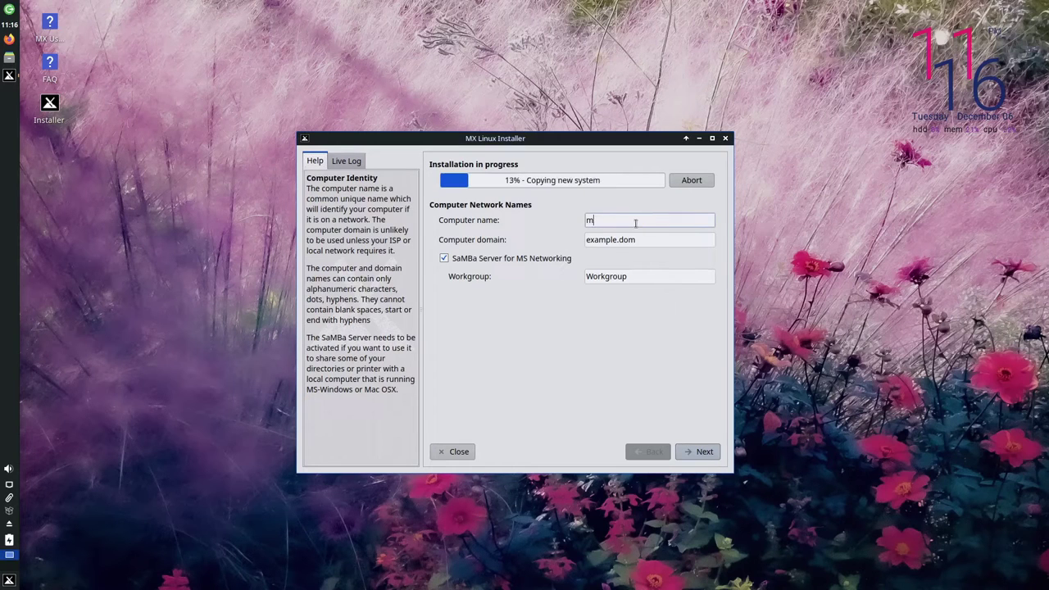
key("BackSpace")
type("mxvirt")
left_click(537, 257)
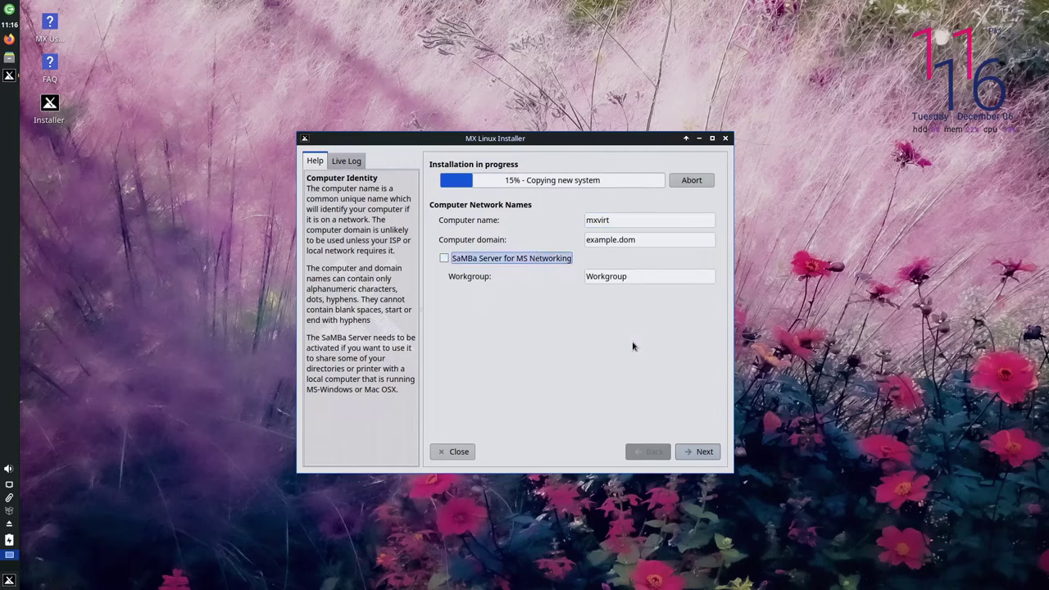
left_click(701, 453)
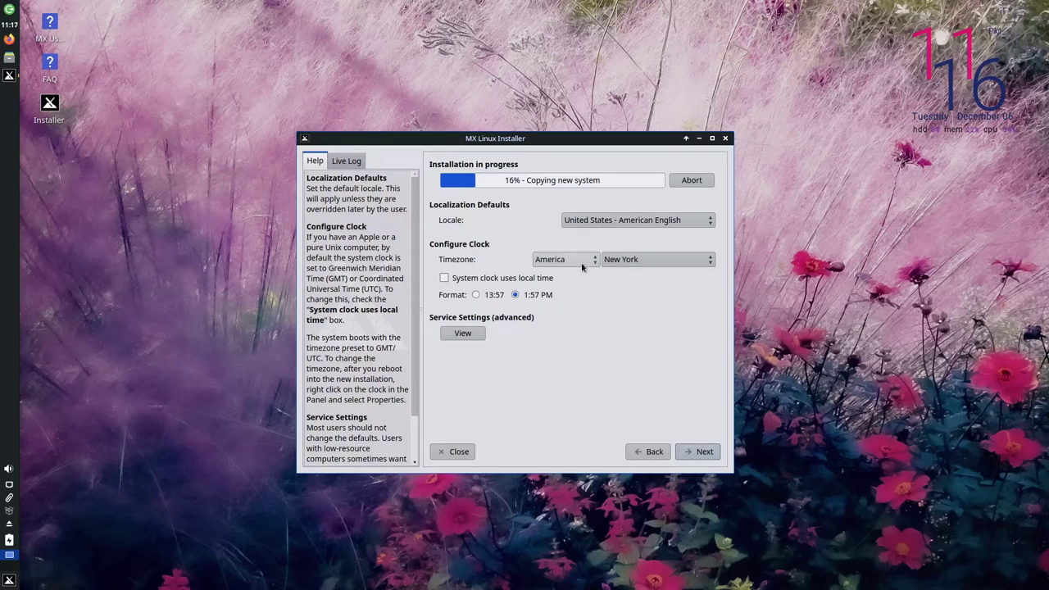
Step: Use the 13:57 24-hour clock and review the common services, keeping all enabled
left_click(481, 299)
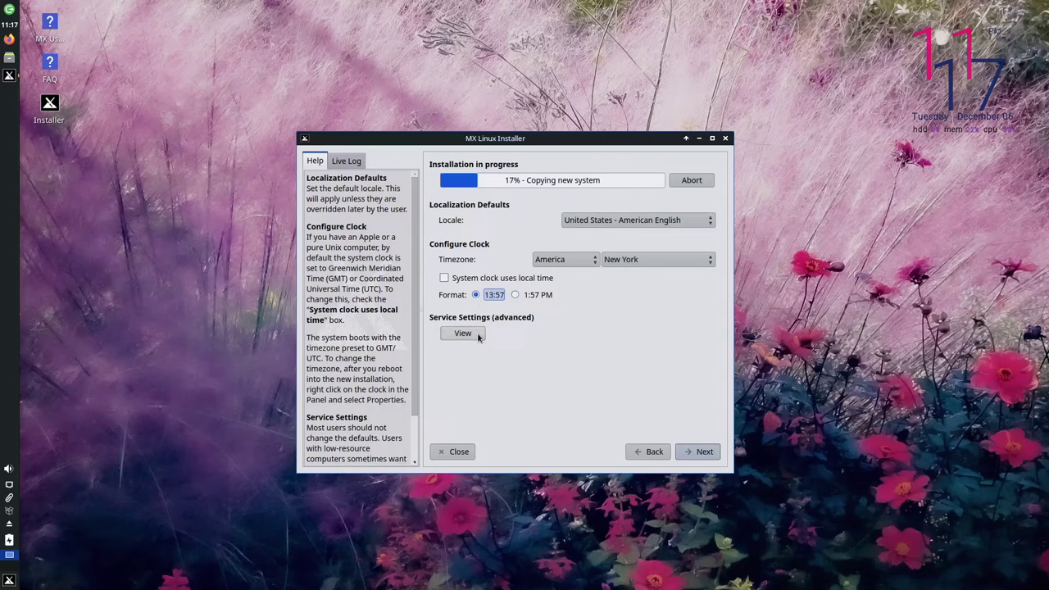
left_click(478, 336)
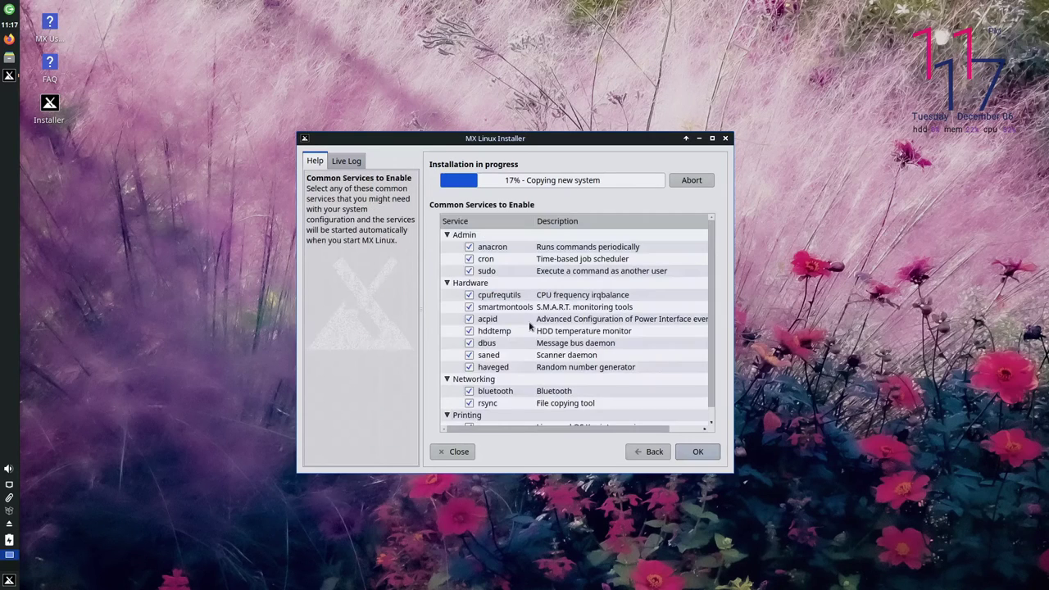
scroll(529, 326, "down", 1)
scroll(529, 326, "up", 1)
scroll(529, 327, "down", 1)
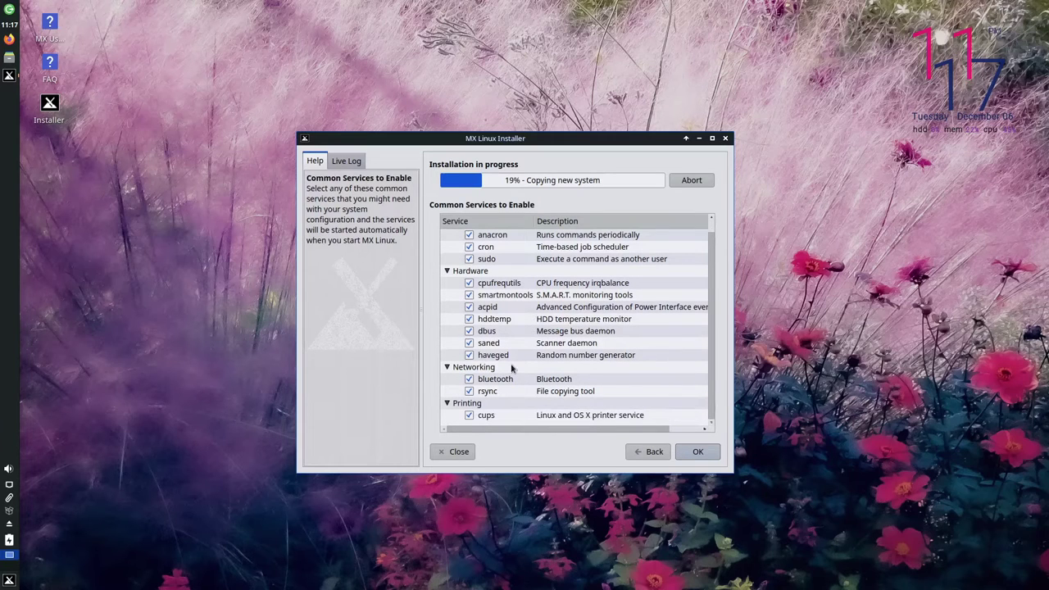
scroll(523, 327, "up", 1)
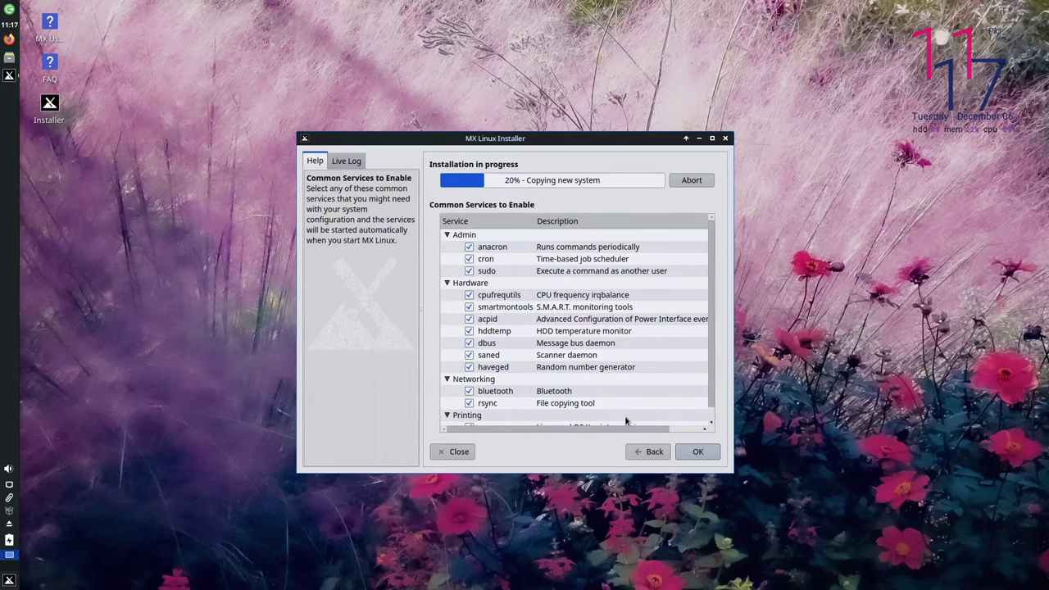
left_click(691, 453)
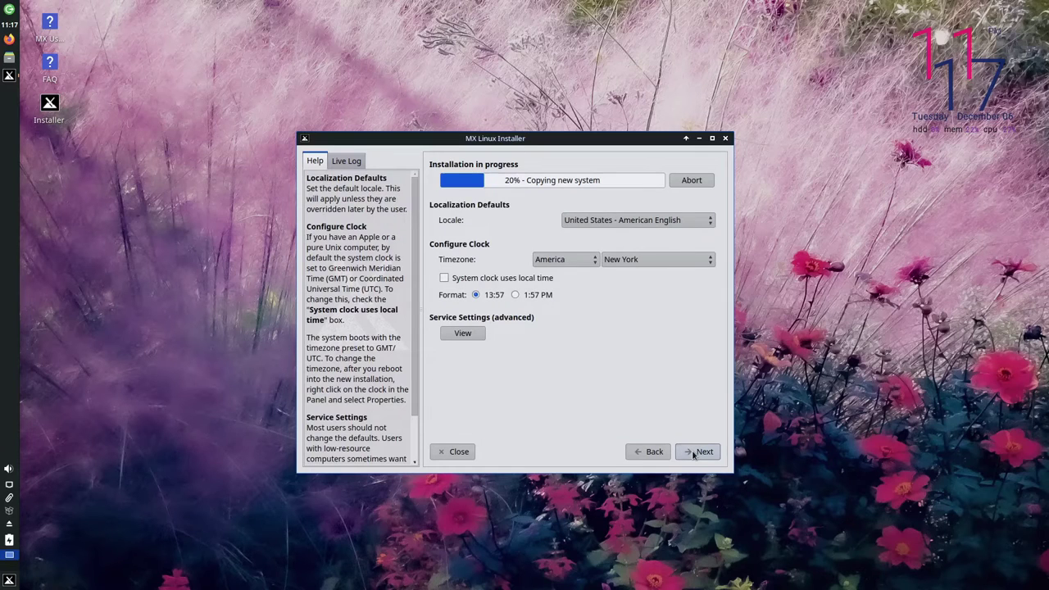
Step: Create the default user with a login name and the same password entered twice
left_click(694, 454)
left_click(605, 230)
type("mxlinux")
key("Tab")
type("demo123456")
key("Tab")
type("demo123")
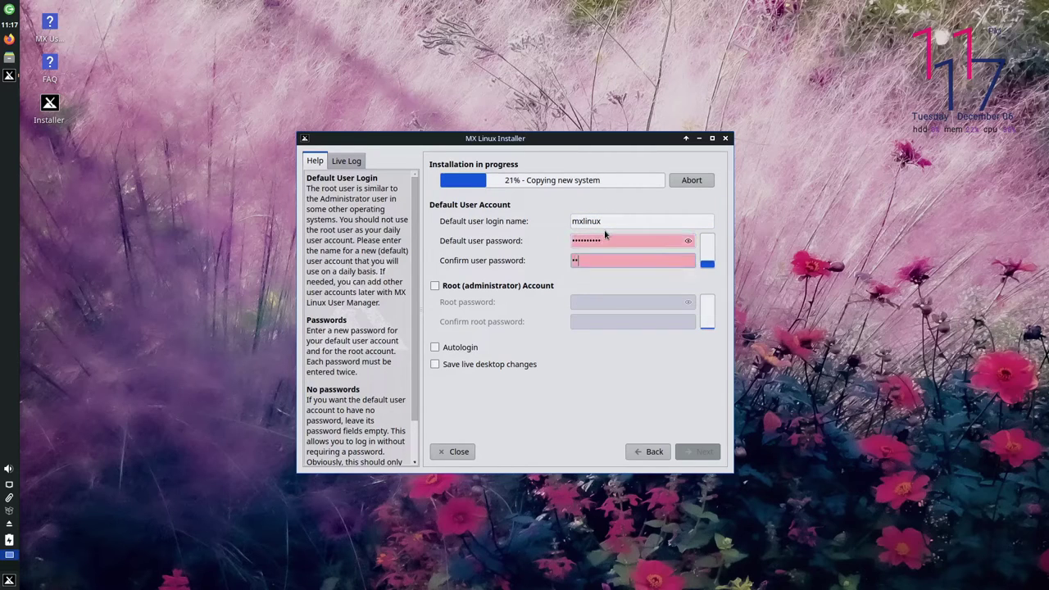
type("456")
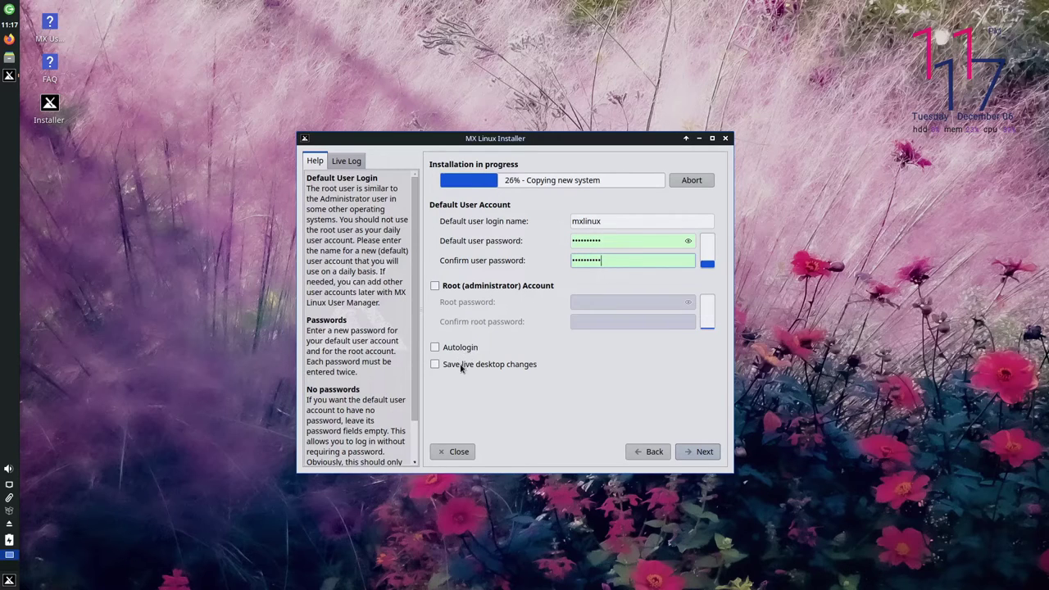
left_click(454, 285)
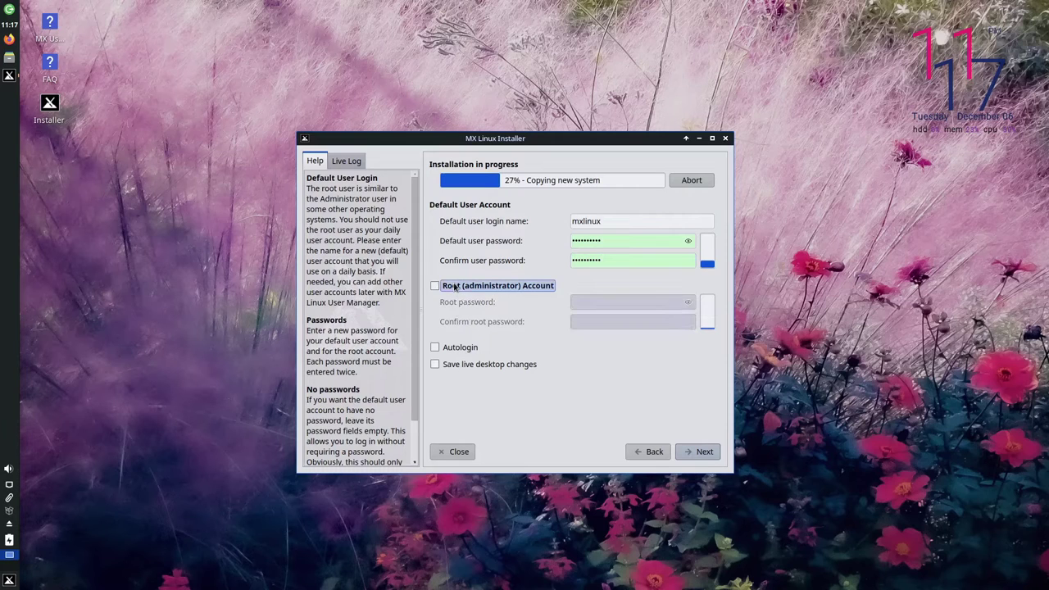
left_click(701, 453)
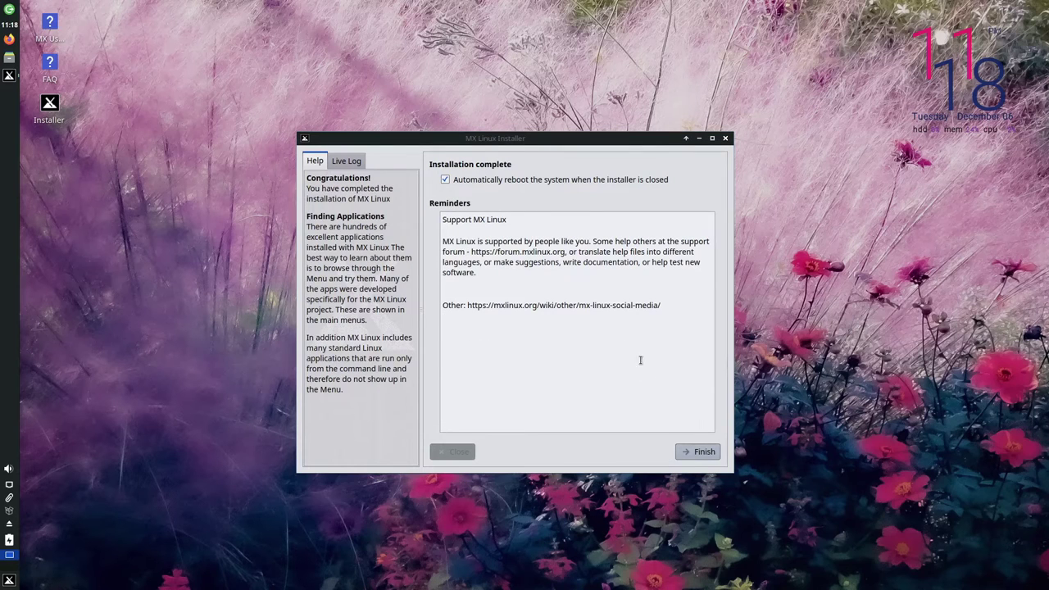
Step: Finish the installation so the live session shuts down for reboot
left_click(705, 460)
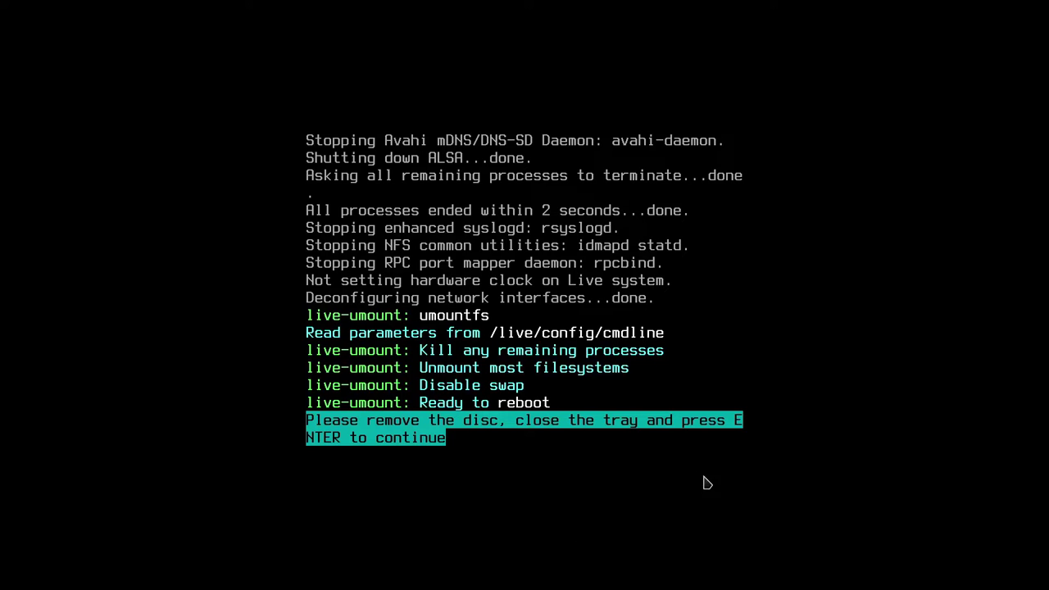
Step: Confirm the remove-disc prompt and boot the default GRUB entry into the installed system
key("Return")
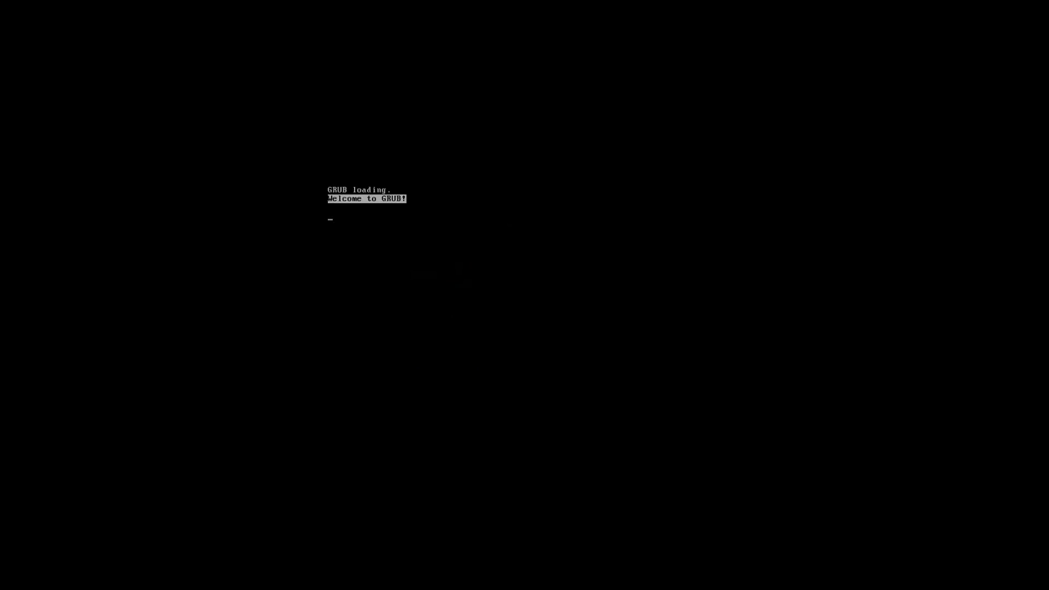
key("Return")
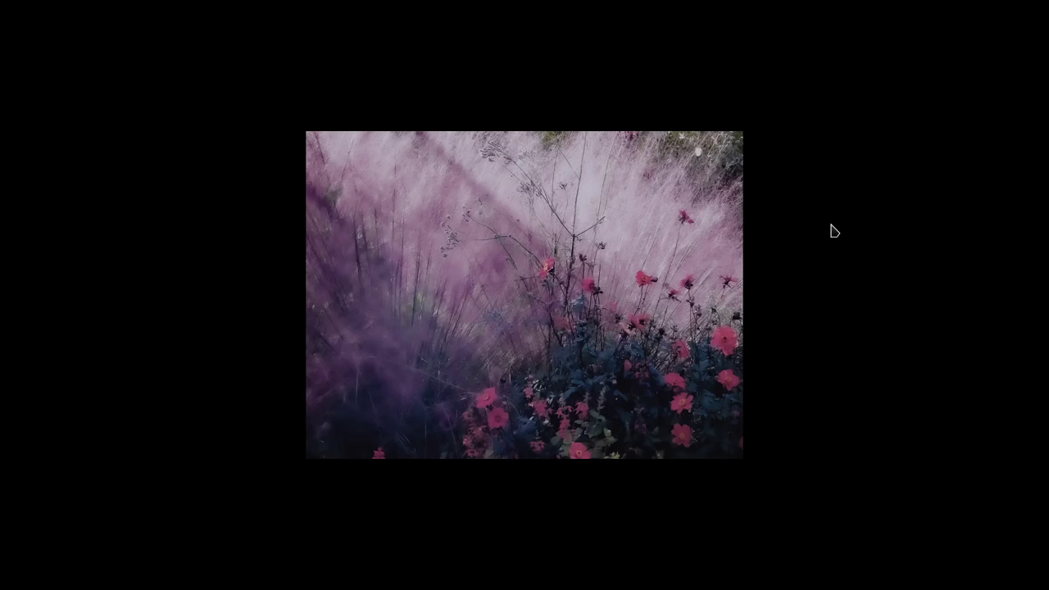
Step: Enter the user's password at the login screen to reach the desktop
type("m")
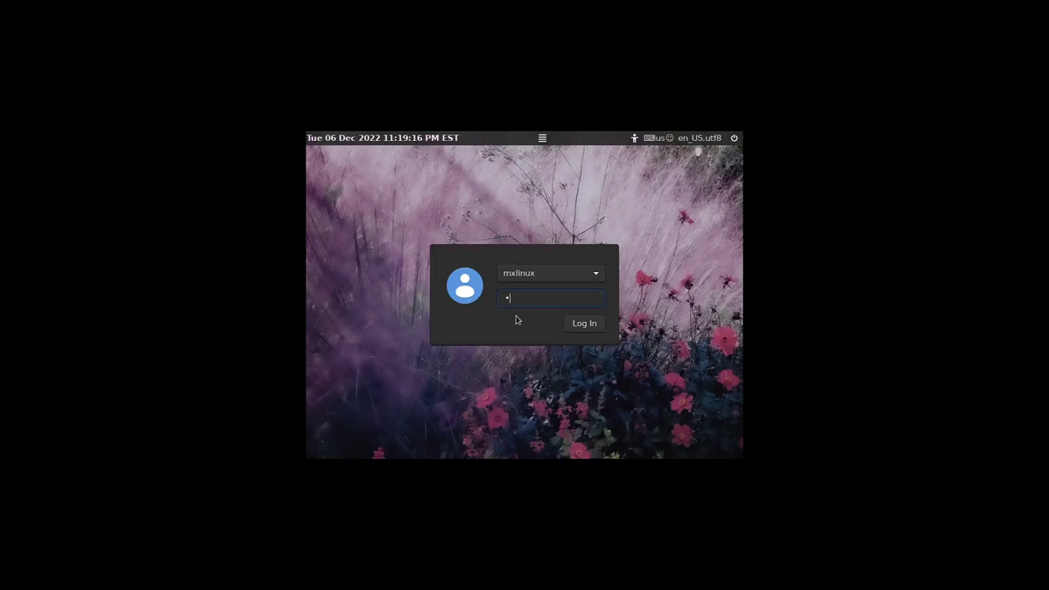
key("Return")
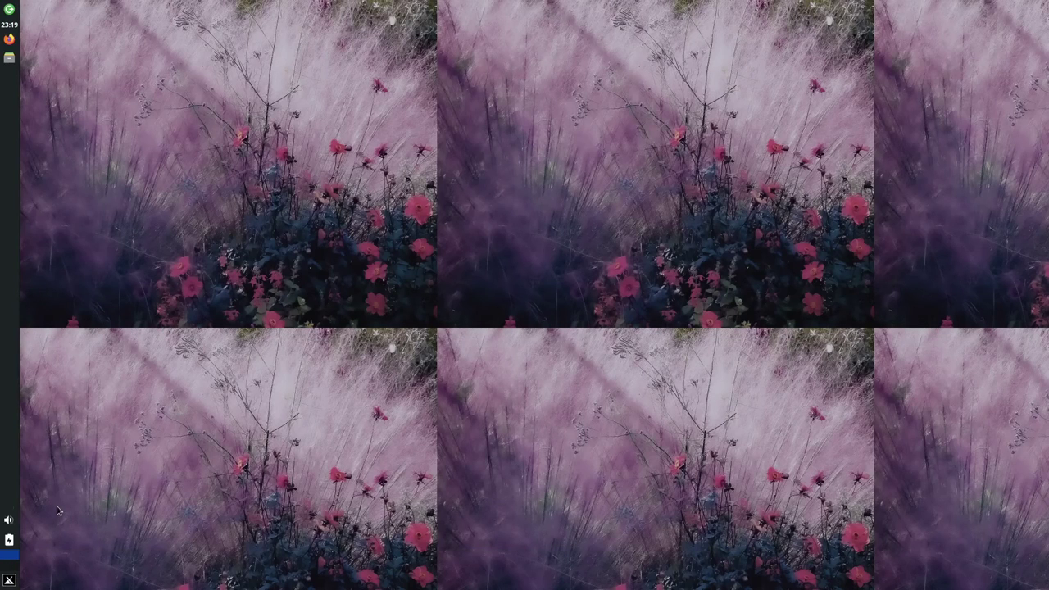
Step: Launch MX Tweak by searching 'tweak' in the Applications Menu
left_click(9, 581)
type("t")
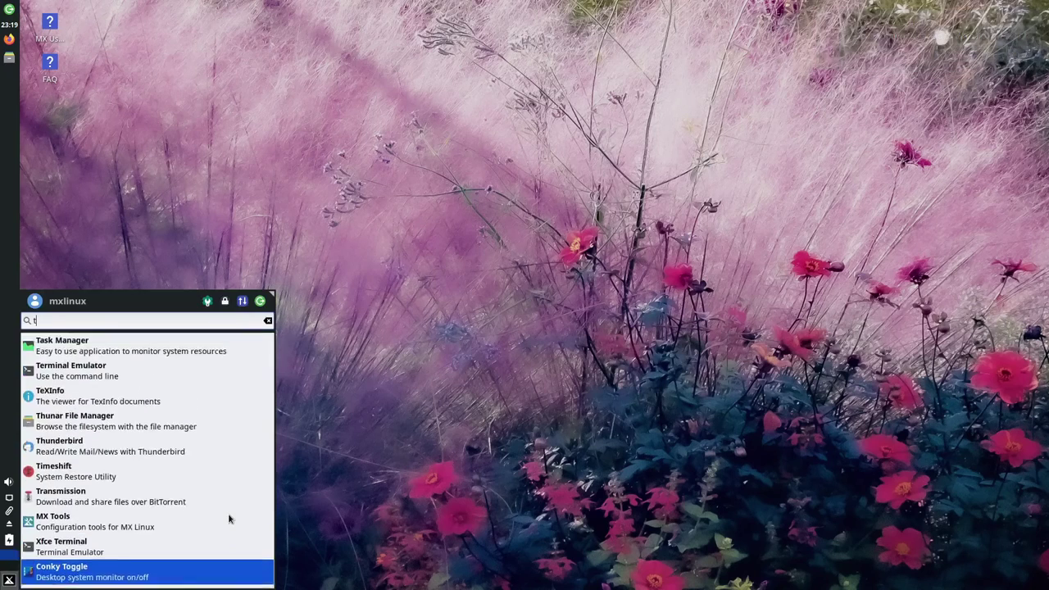
type("weak")
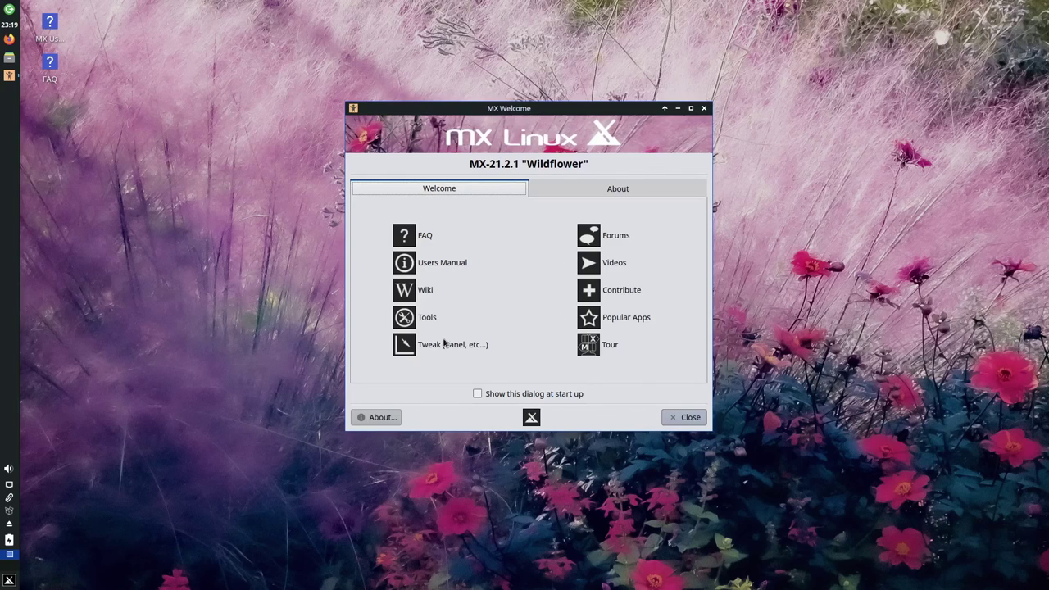
left_click(445, 345)
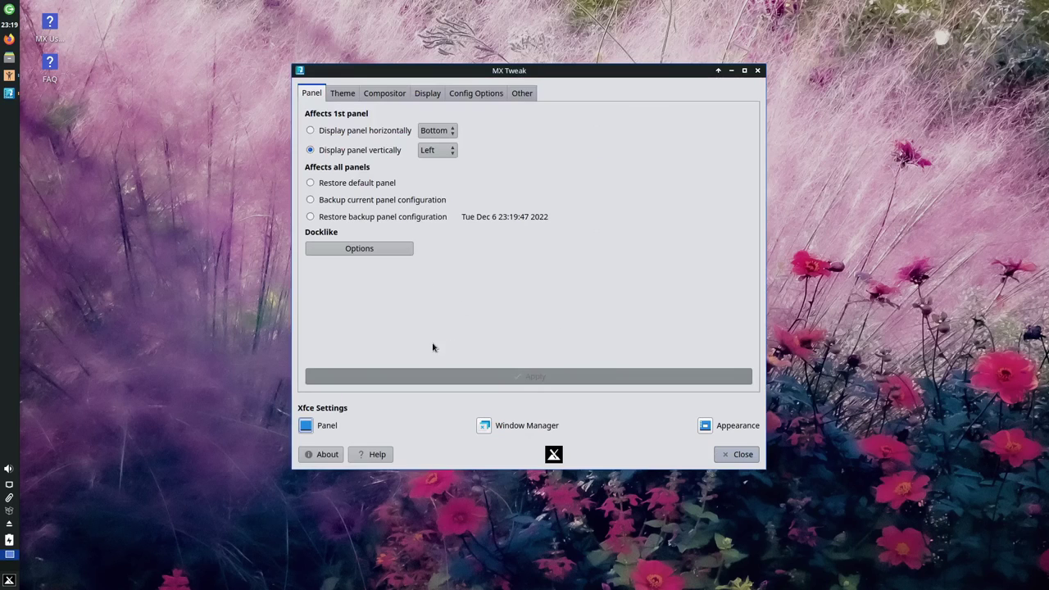
Step: Apply a horizontal bottom panel layout, then close MX Tweak and the welcome window
left_click(379, 129)
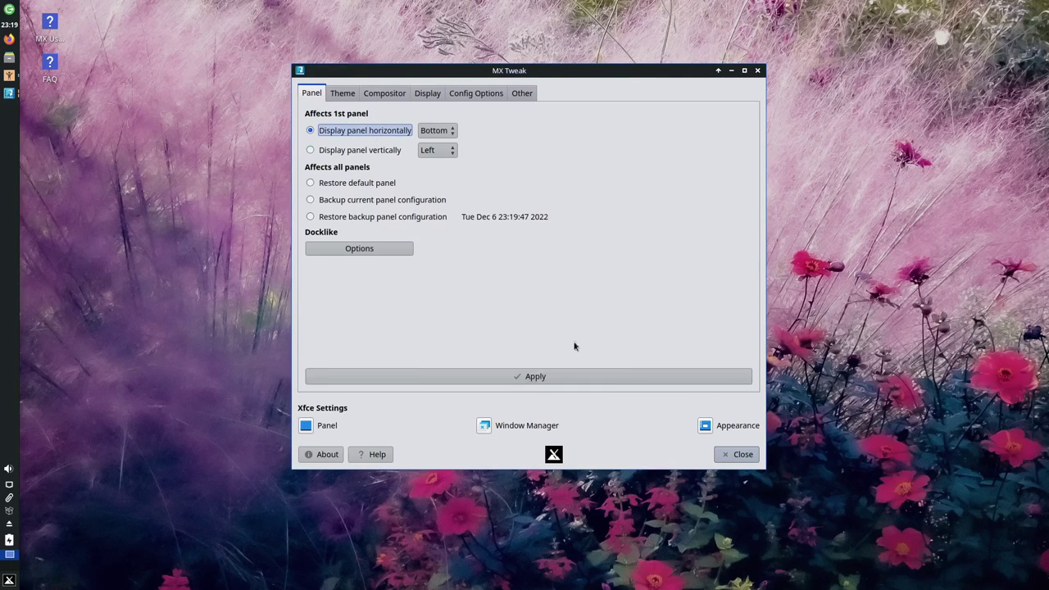
left_click(571, 377)
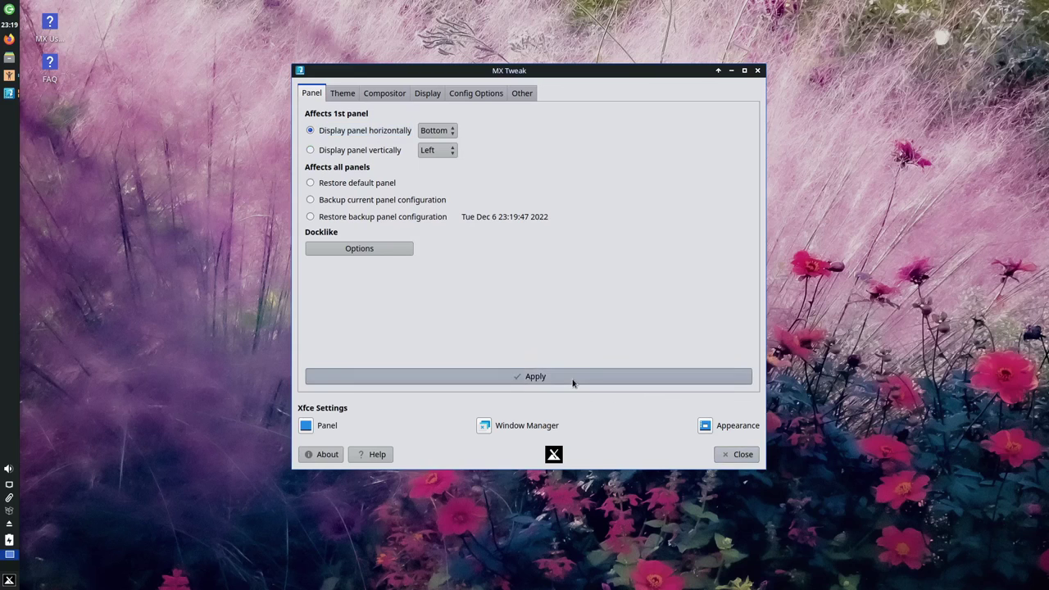
left_click(731, 456)
left_click(670, 425)
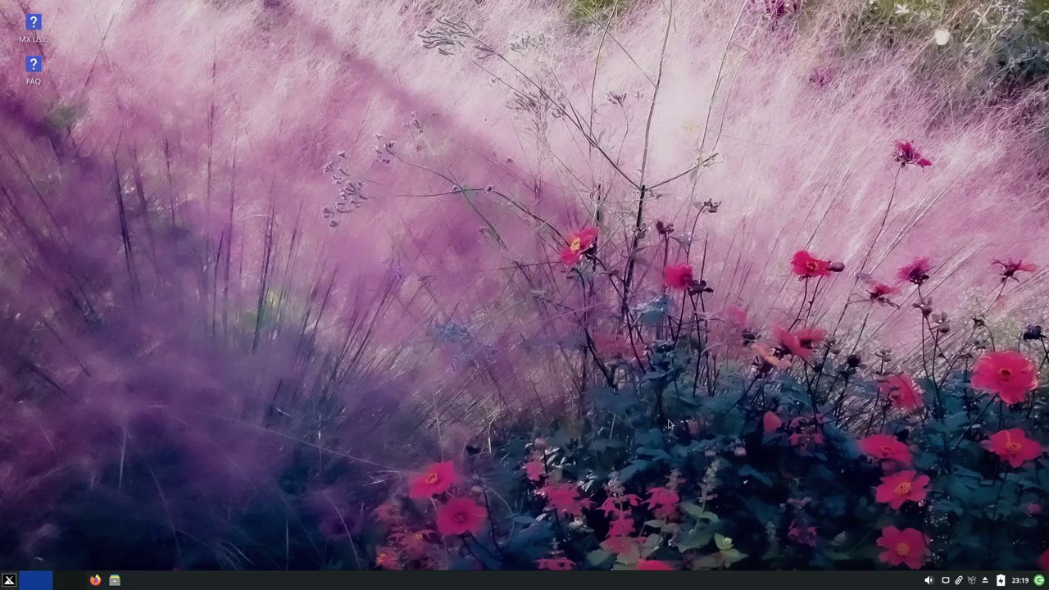